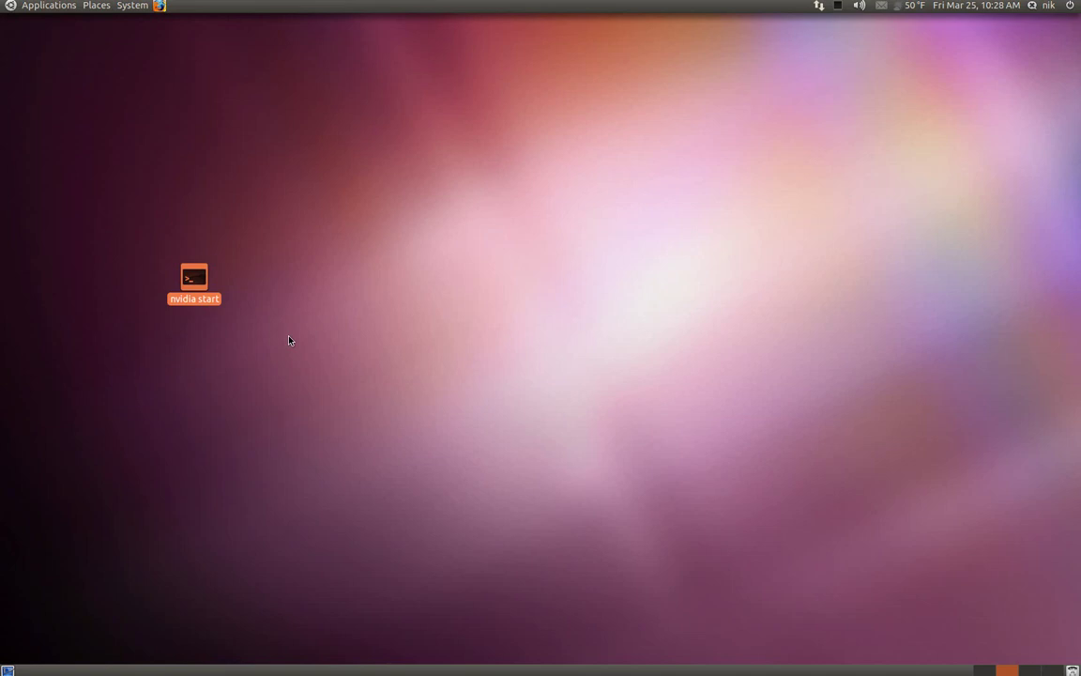
Step: Move the nvidia start script icon to the middle of the desktop
left_click(290, 342)
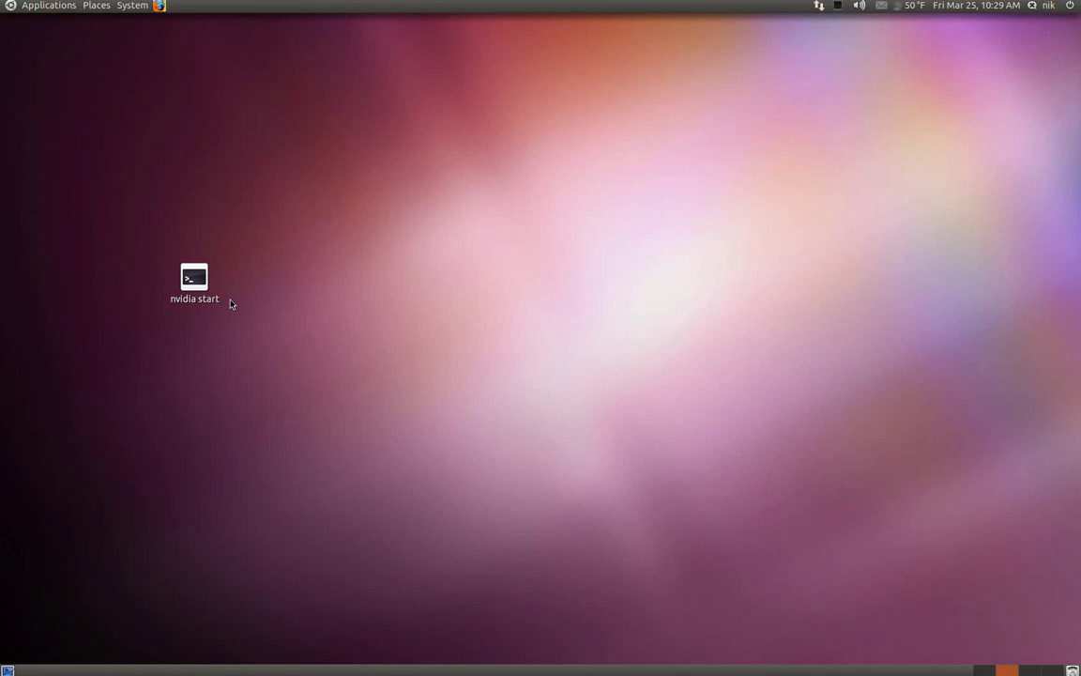
left_click(201, 280)
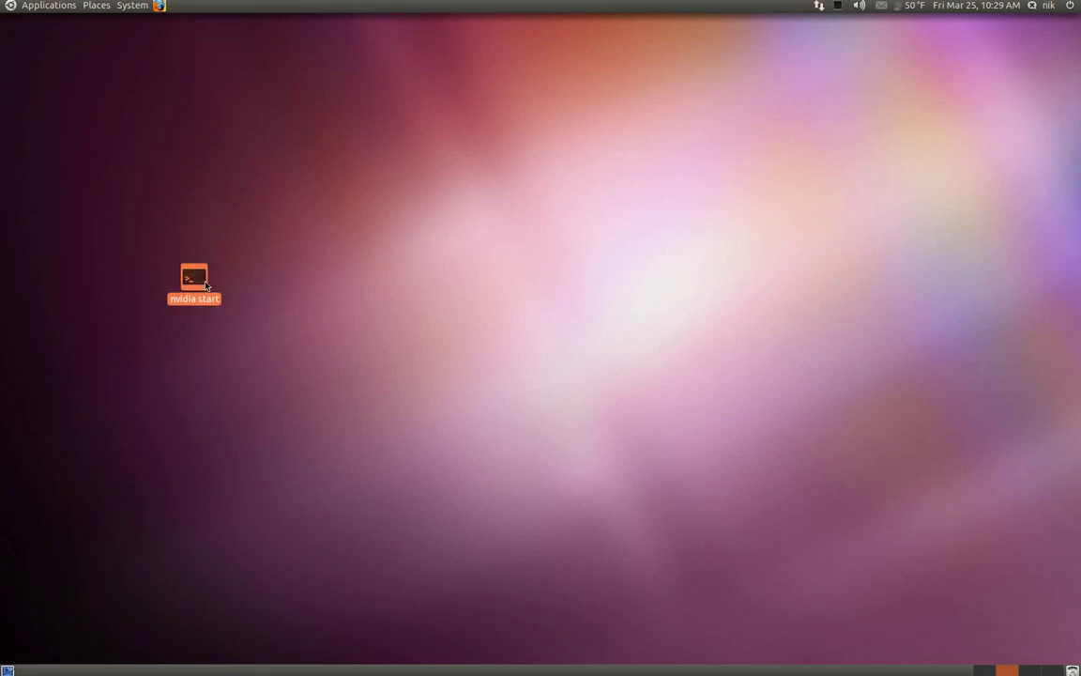
left_click_drag(205, 284, 583, 283)
left_click(533, 401)
left_click(363, 317)
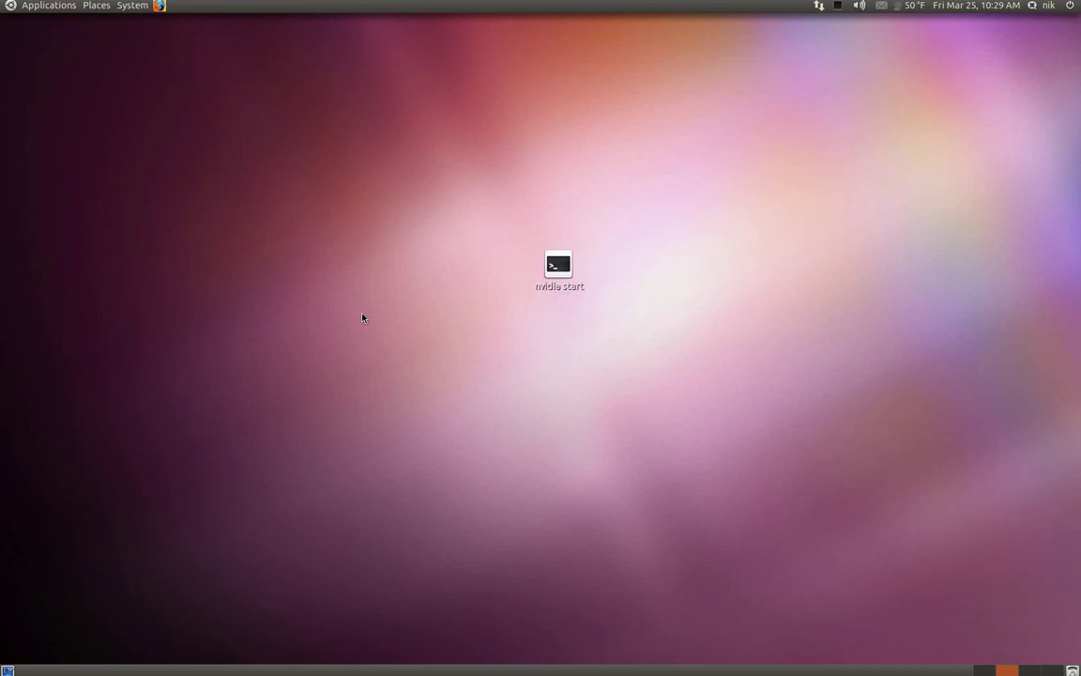
right_click(367, 268)
mouse_move(380, 309)
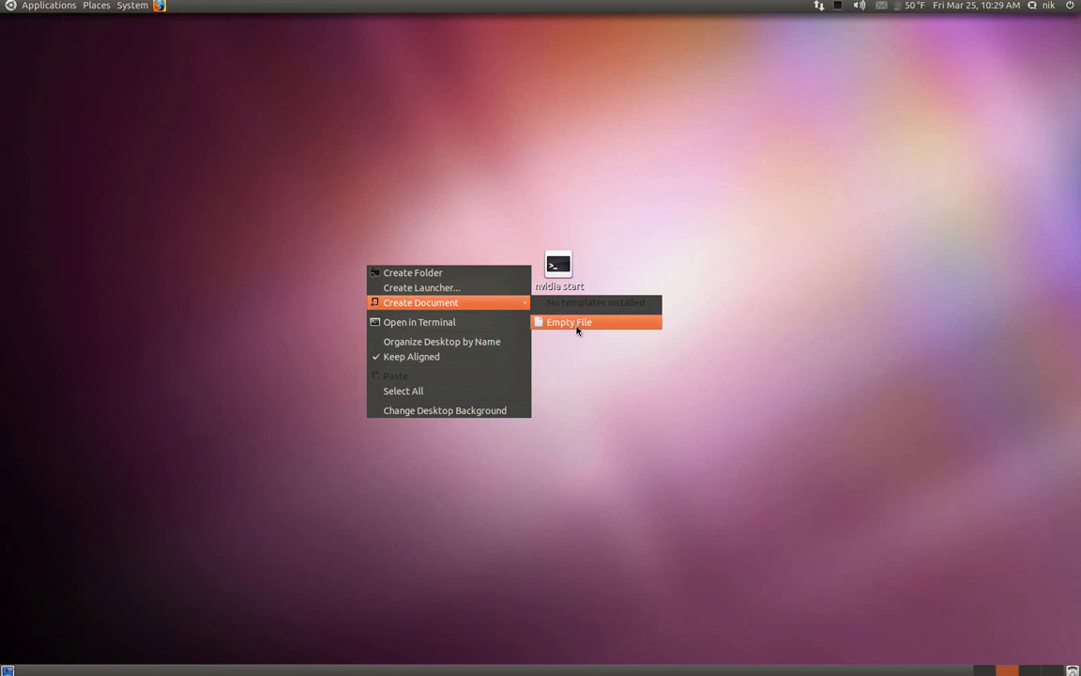
left_click(532, 332)
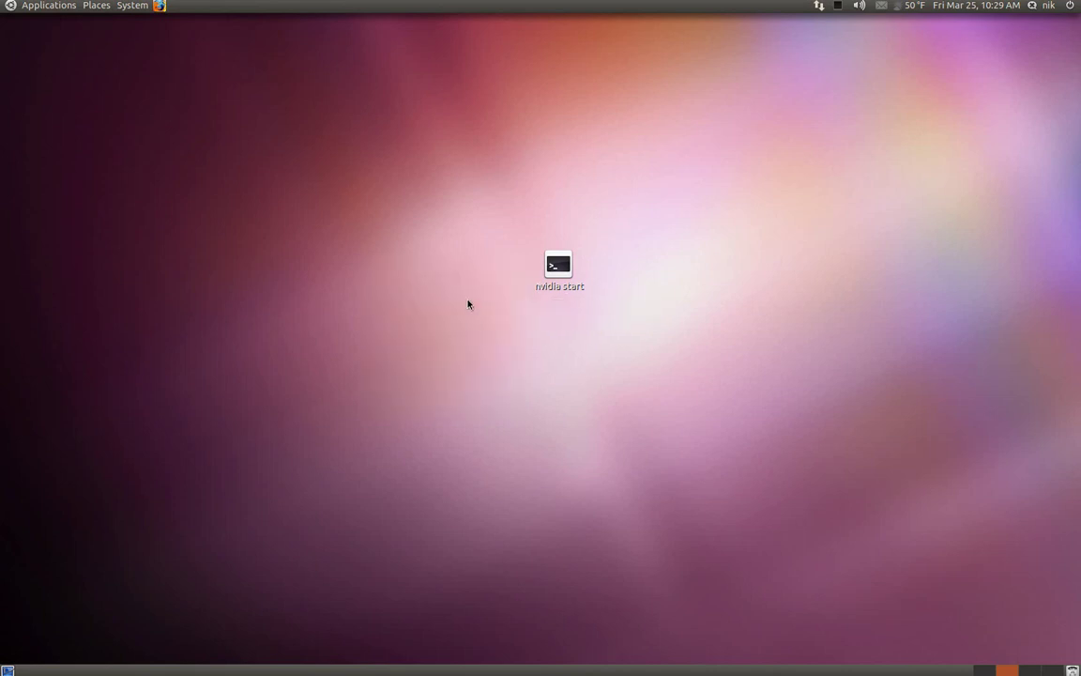
Step: Display the contents of the desktop script nvidia start in gedit and move its window to the middle of the screen
left_click(557, 273)
left_click_drag(557, 273, 508, 259)
left_click(550, 364)
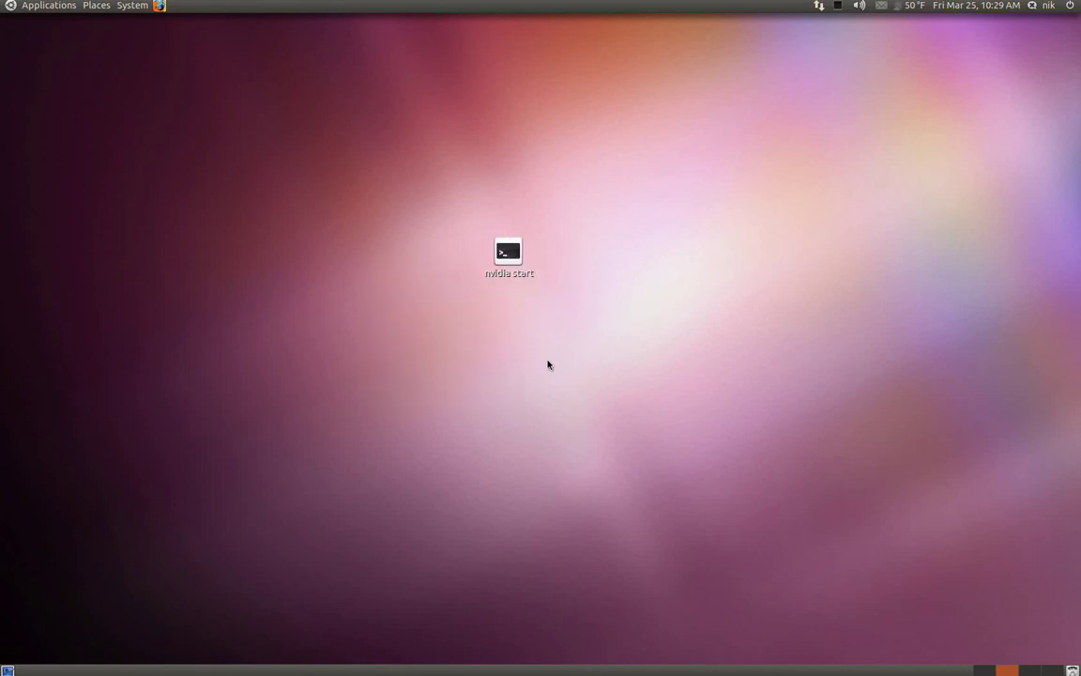
double_click(513, 267)
left_click(490, 387)
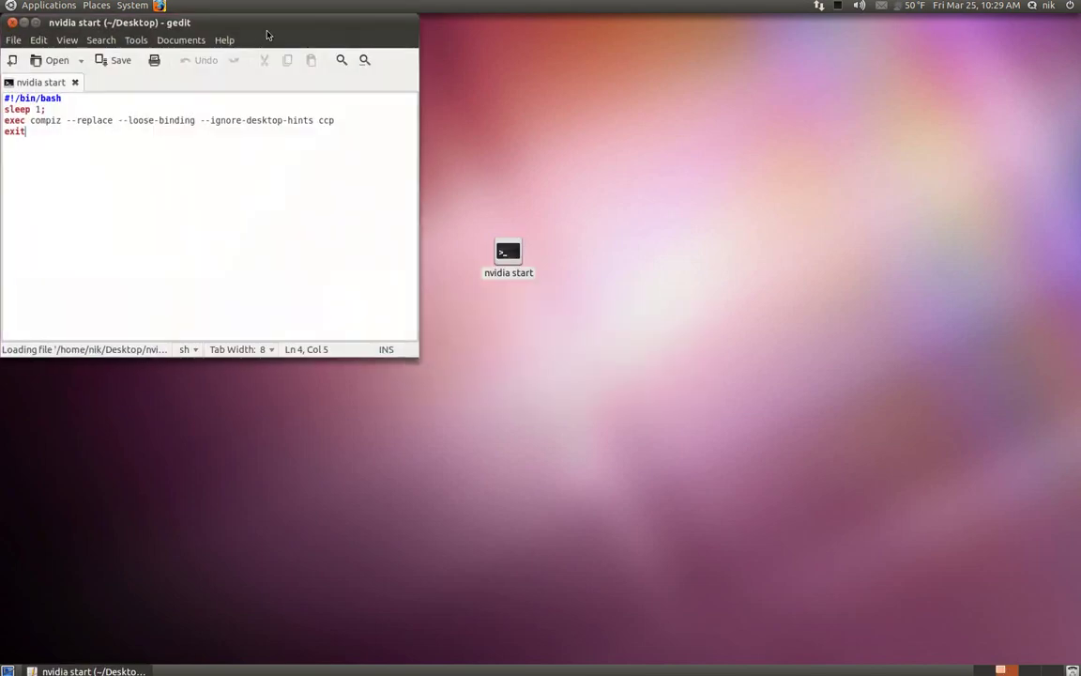
left_click_drag(279, 29, 536, 207)
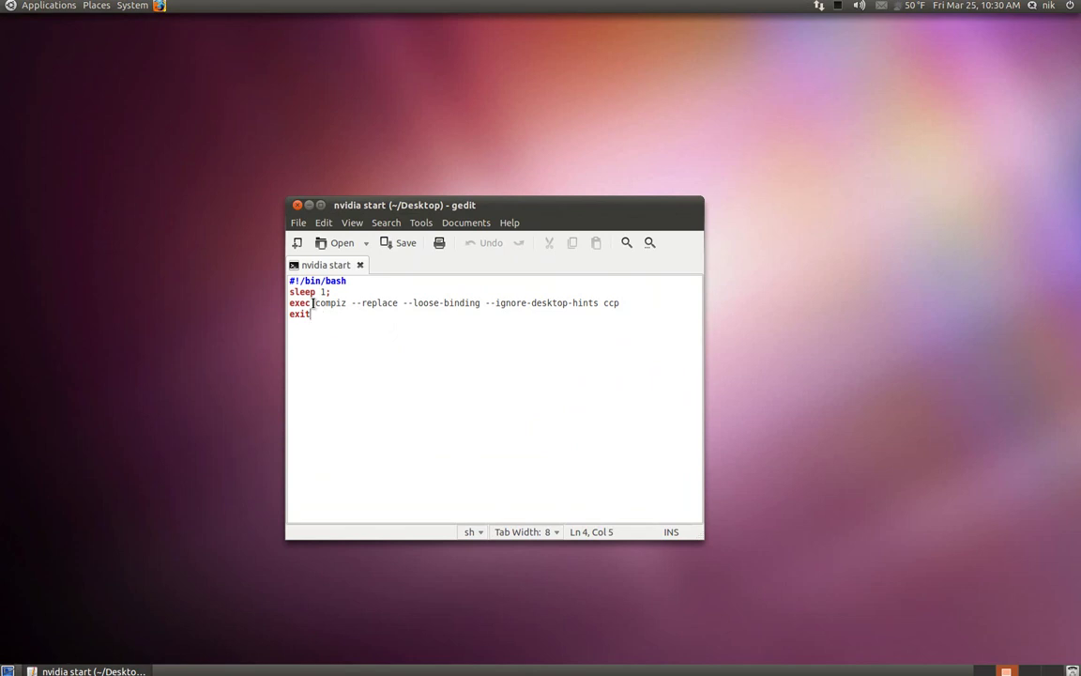
Step: Examine the script's sleep delay and its compiz command with the --ignore-desktop-hints ccp options, and close the file
left_click_drag(316, 303, 412, 330)
left_click(346, 314)
left_click_drag(327, 291, 320, 292)
left_click(326, 292)
left_click_drag(386, 205, 352, 203)
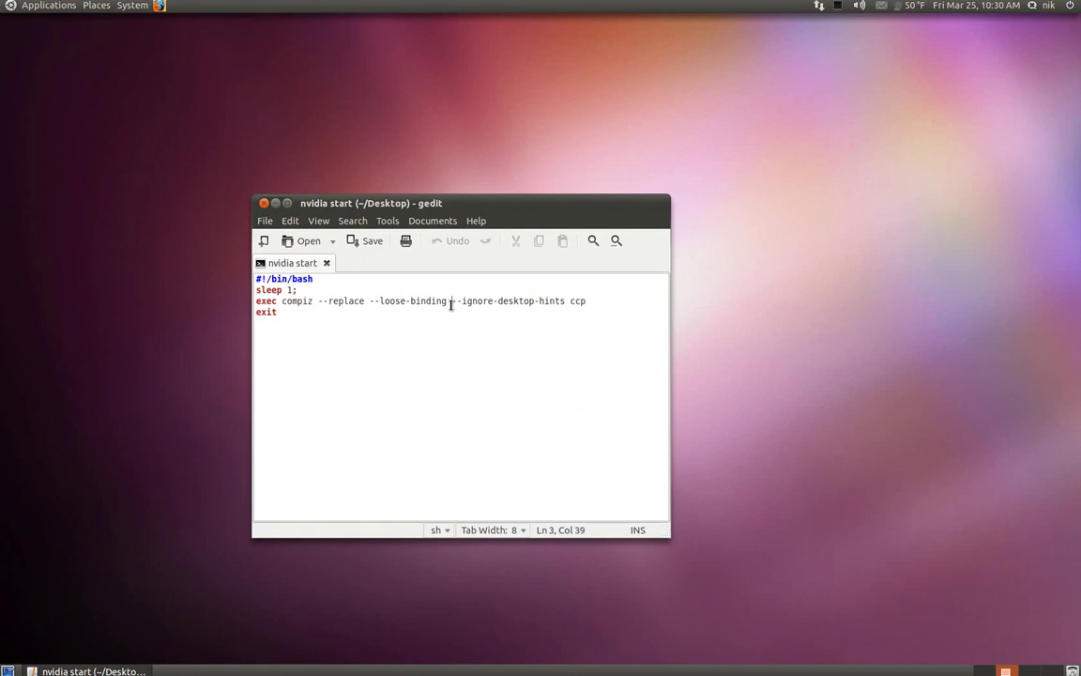
left_click_drag(451, 303, 592, 299)
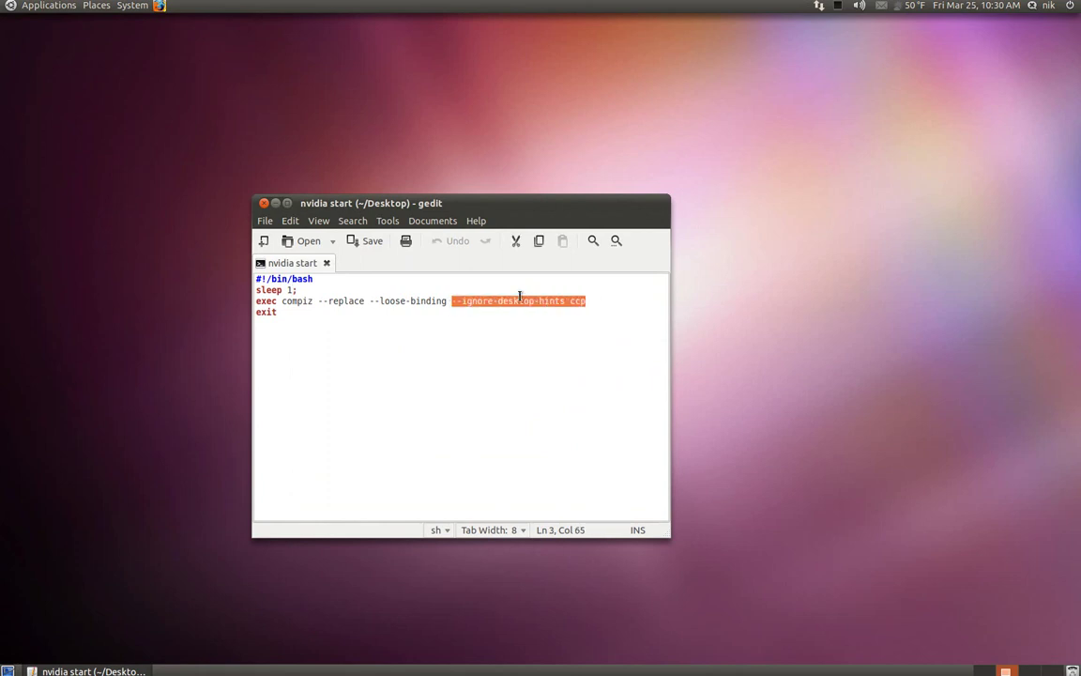
left_click_drag(482, 200, 532, 228)
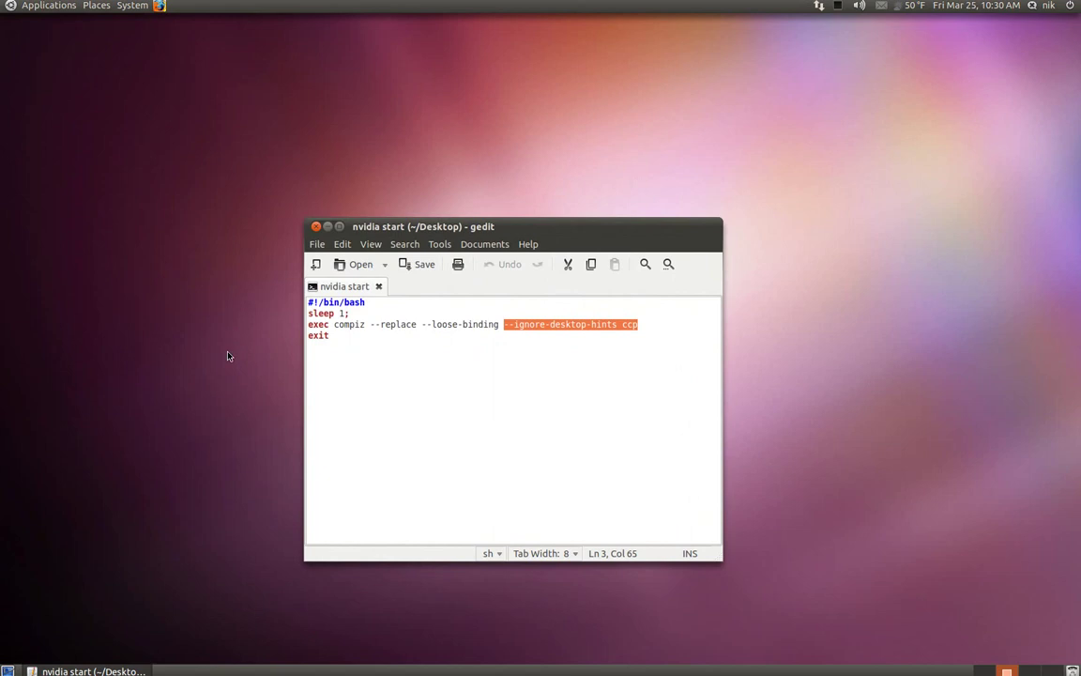
left_click_drag(514, 231, 586, 231)
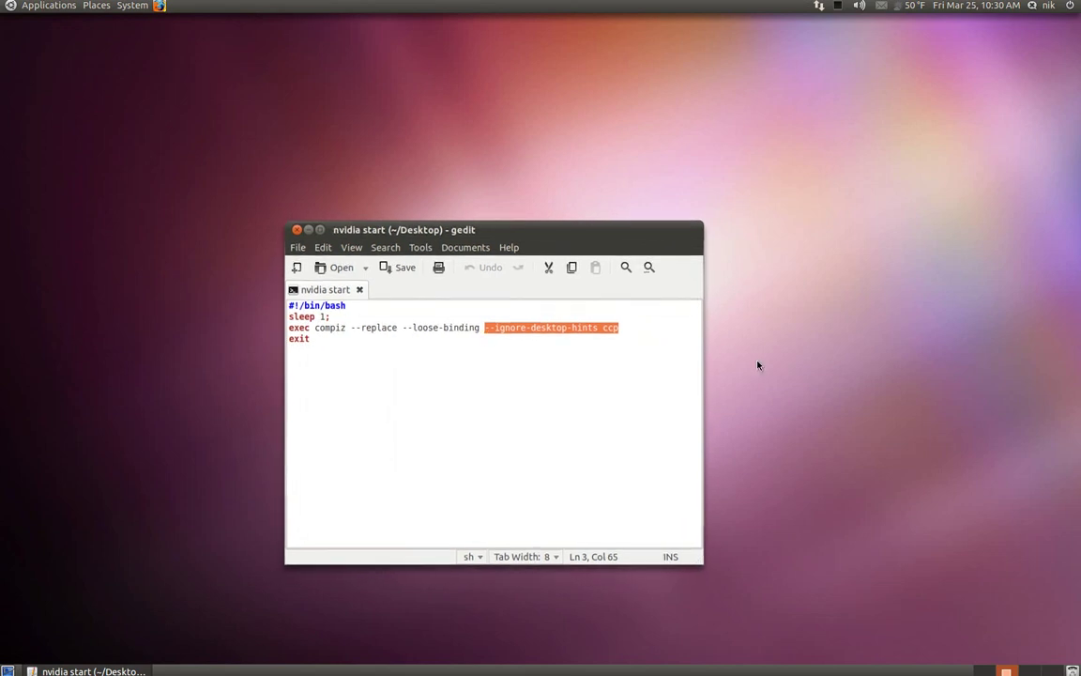
left_click(591, 369)
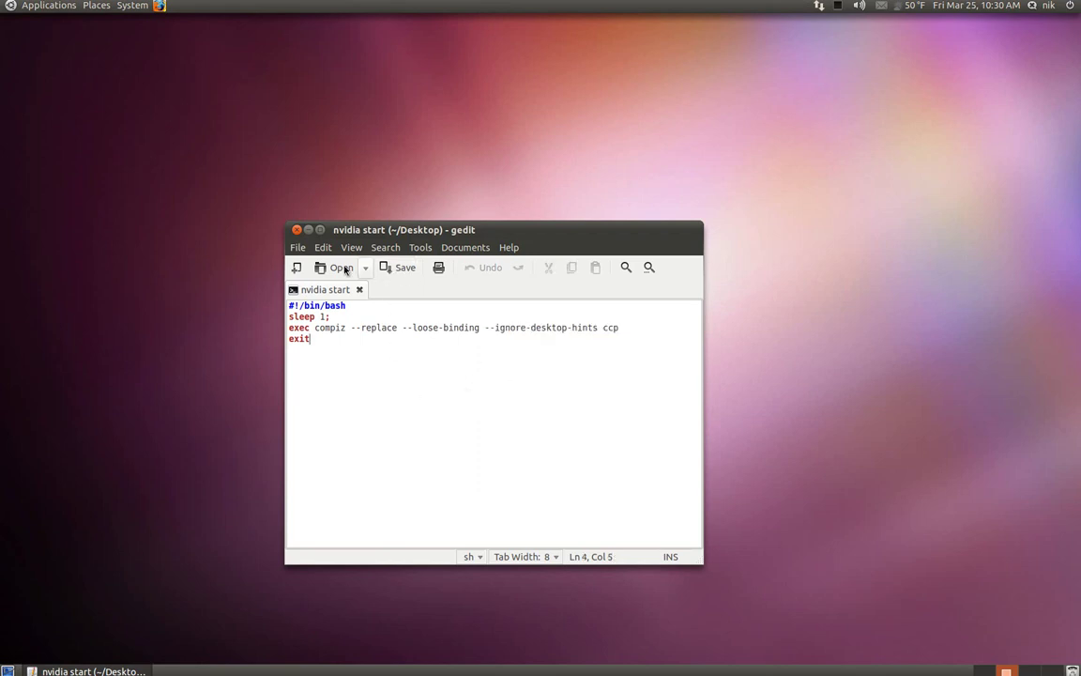
left_click(296, 229)
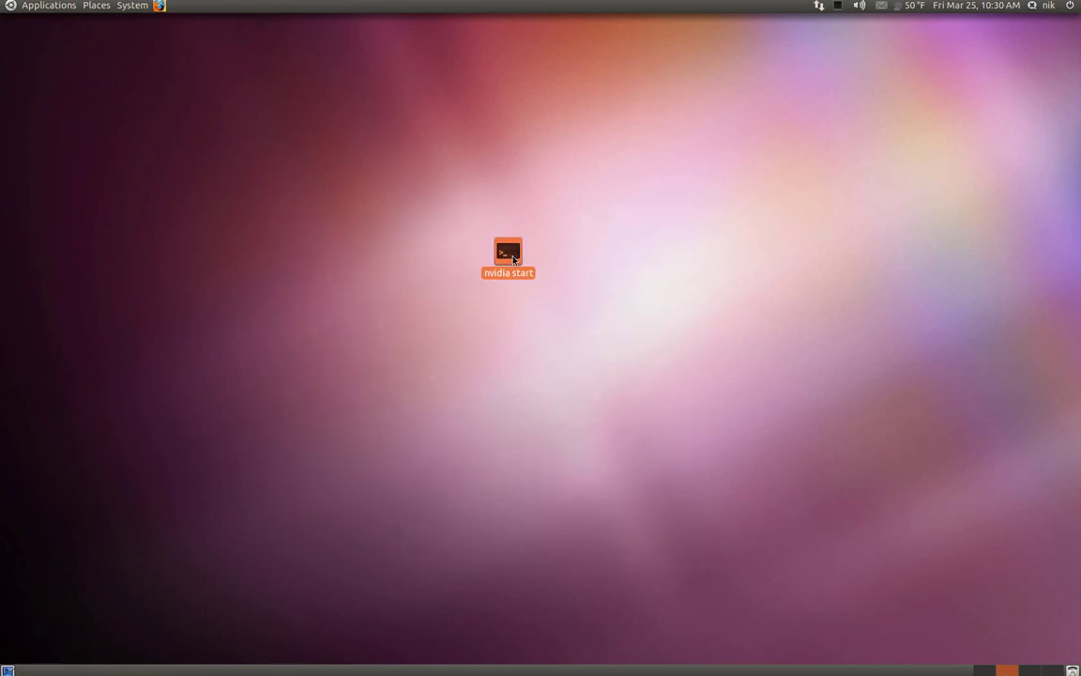
Step: Check in the properties of nvidia start whether executing the file as a program is allowed
right_click(514, 260)
left_click(538, 503)
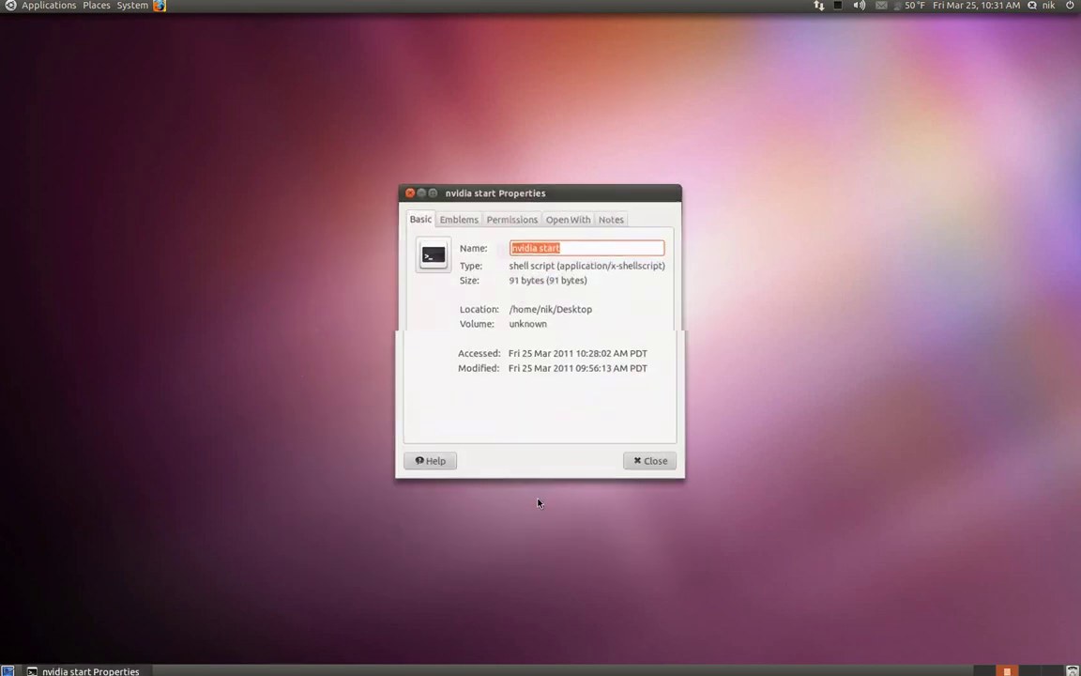
left_click(514, 219)
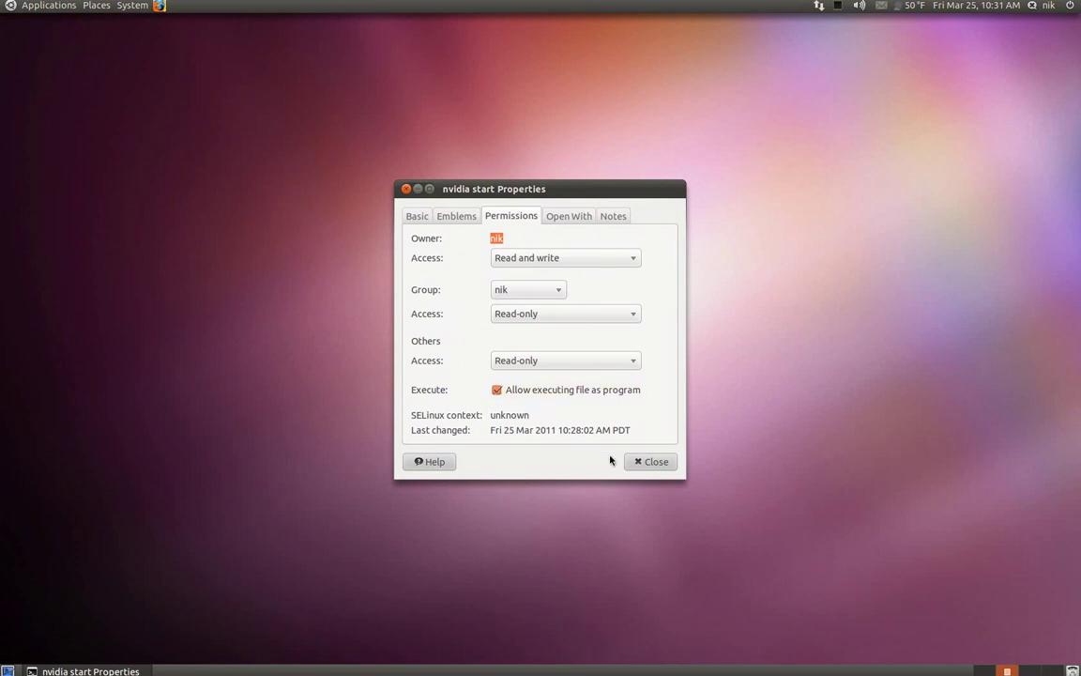
left_click(644, 462)
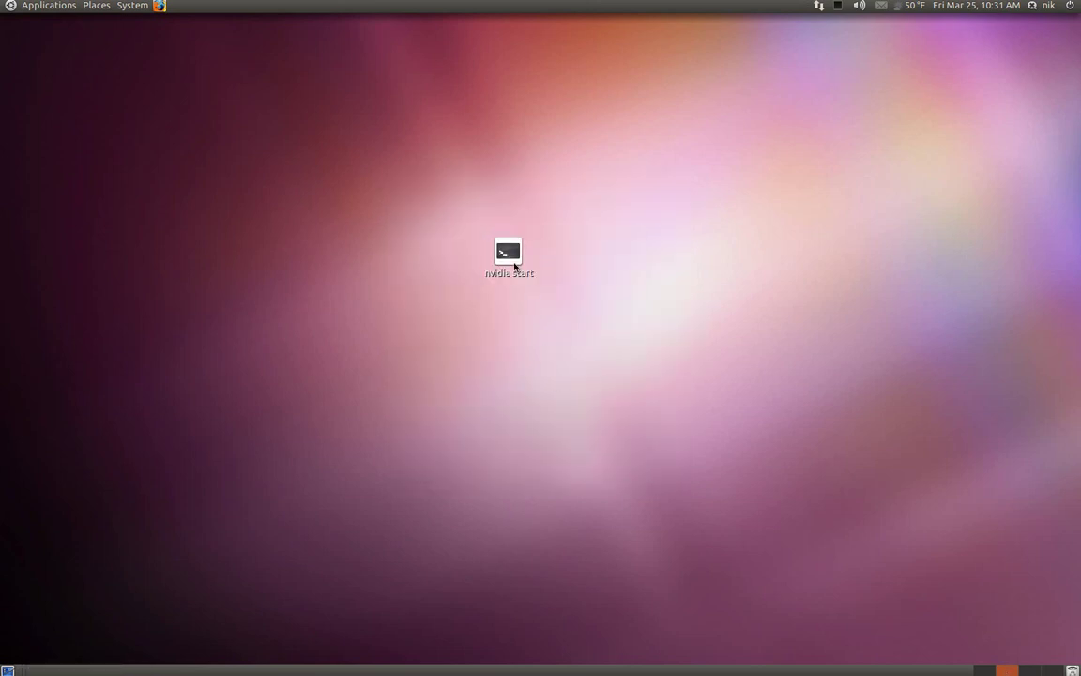
Step: Move the nvidia start script from the desktop into the start up folder inside Documents
left_click_drag(515, 266, 164, 305)
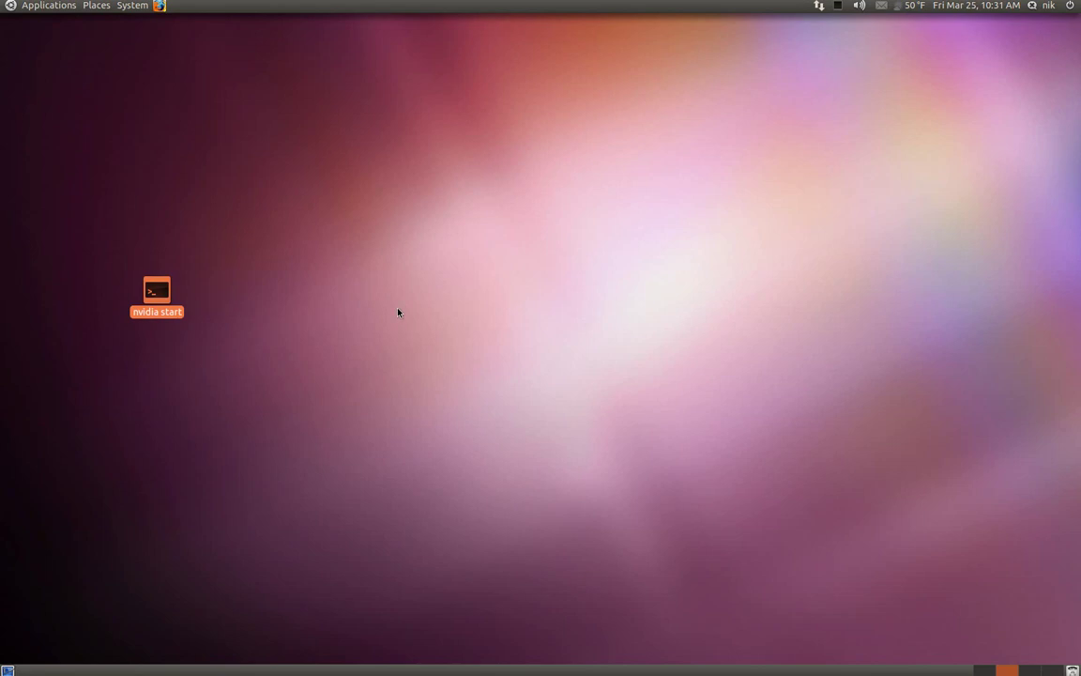
left_click(106, 4)
left_click(98, 53)
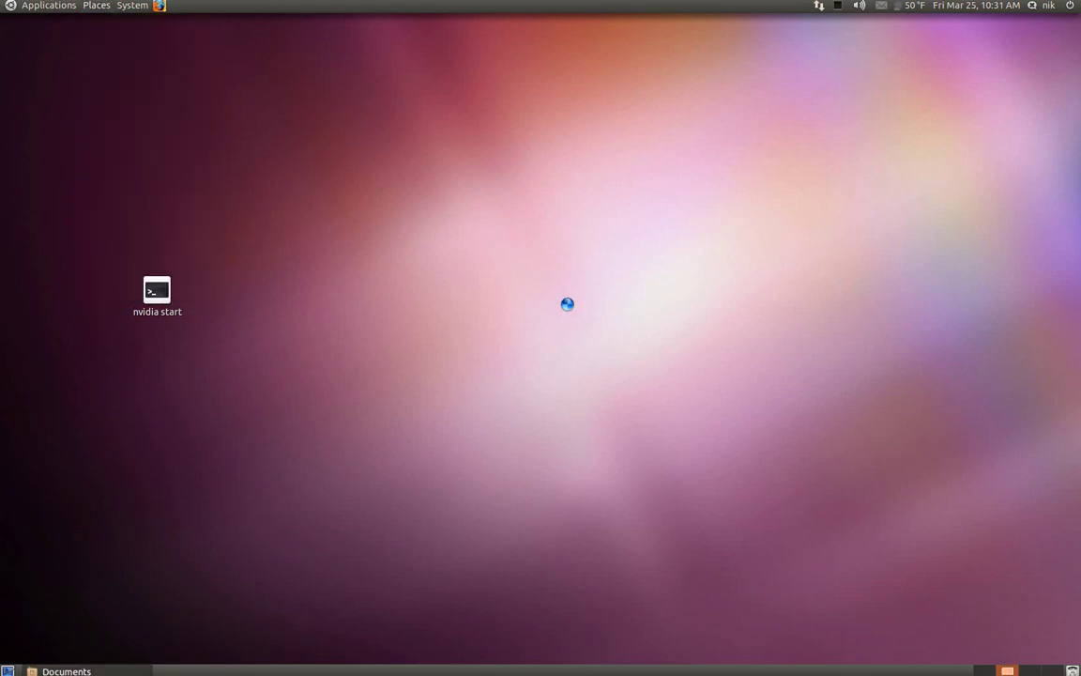
double_click(440, 216)
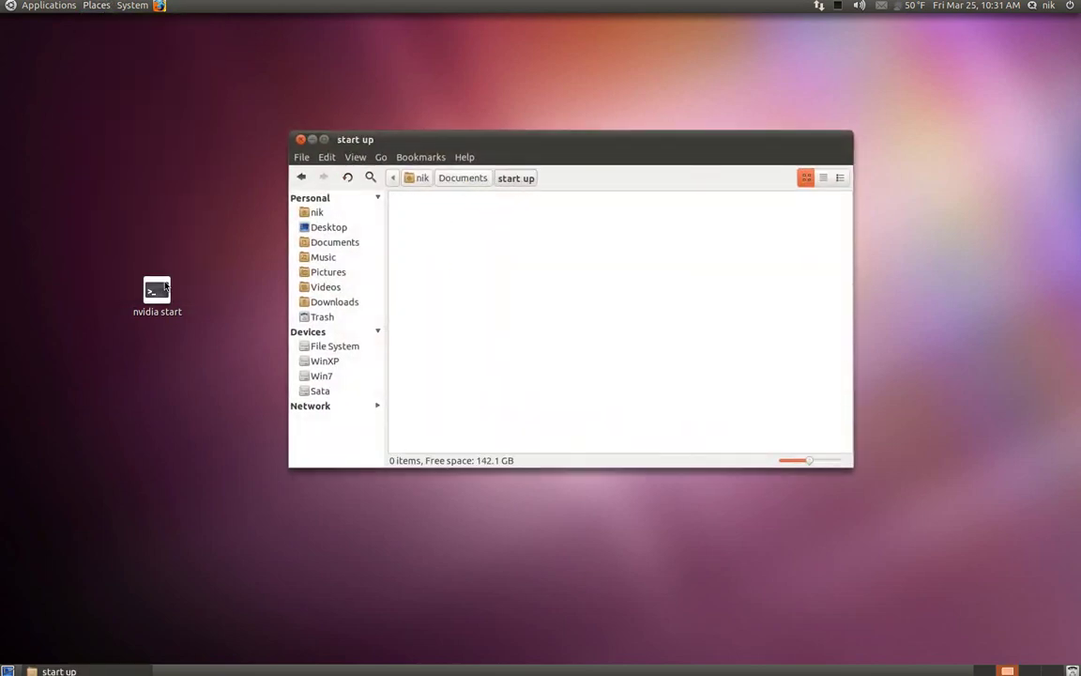
left_click_drag(165, 287, 502, 258)
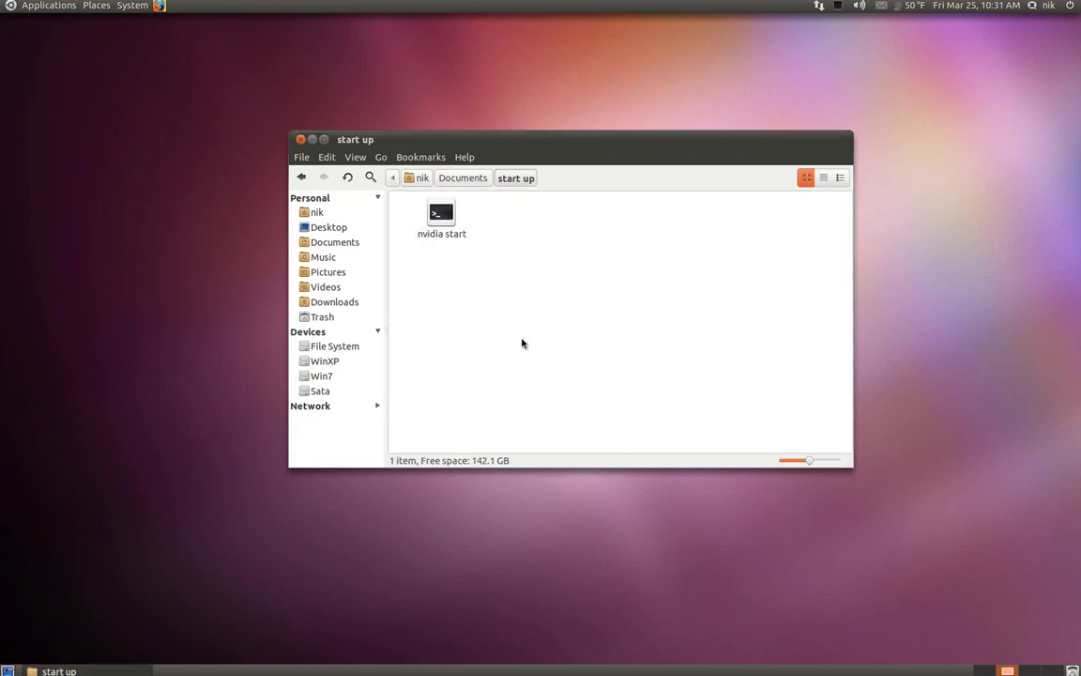
left_click(311, 139)
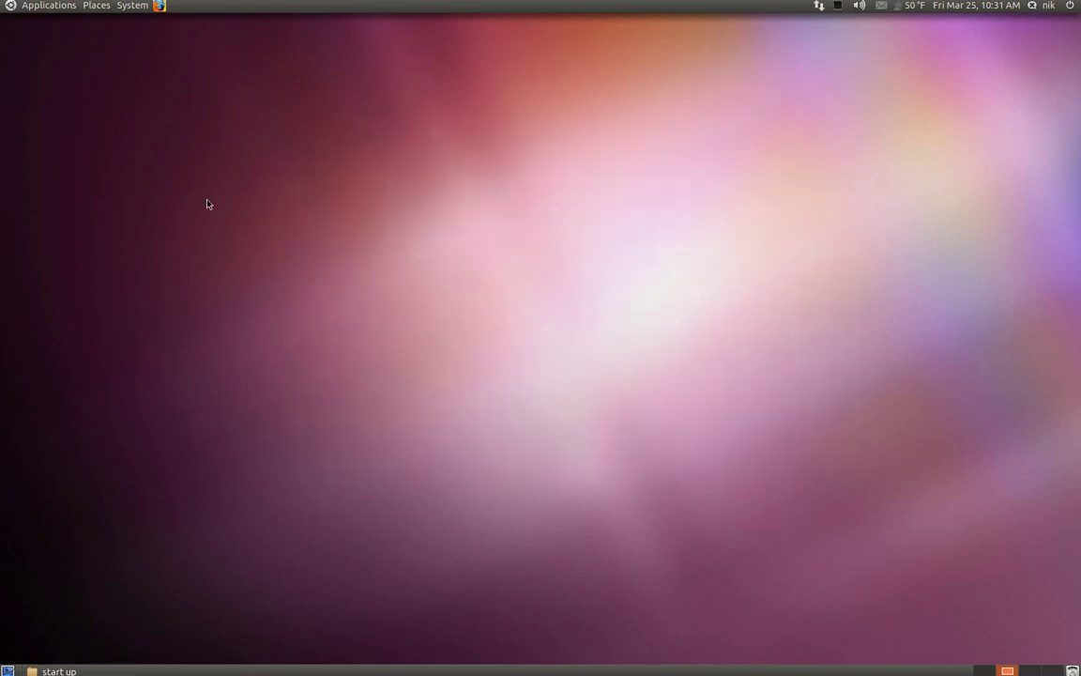
Step: Begin a new entry in Startup Applications and name it "nvidia start up"
left_click(132, 5)
mouse_move(215, 25)
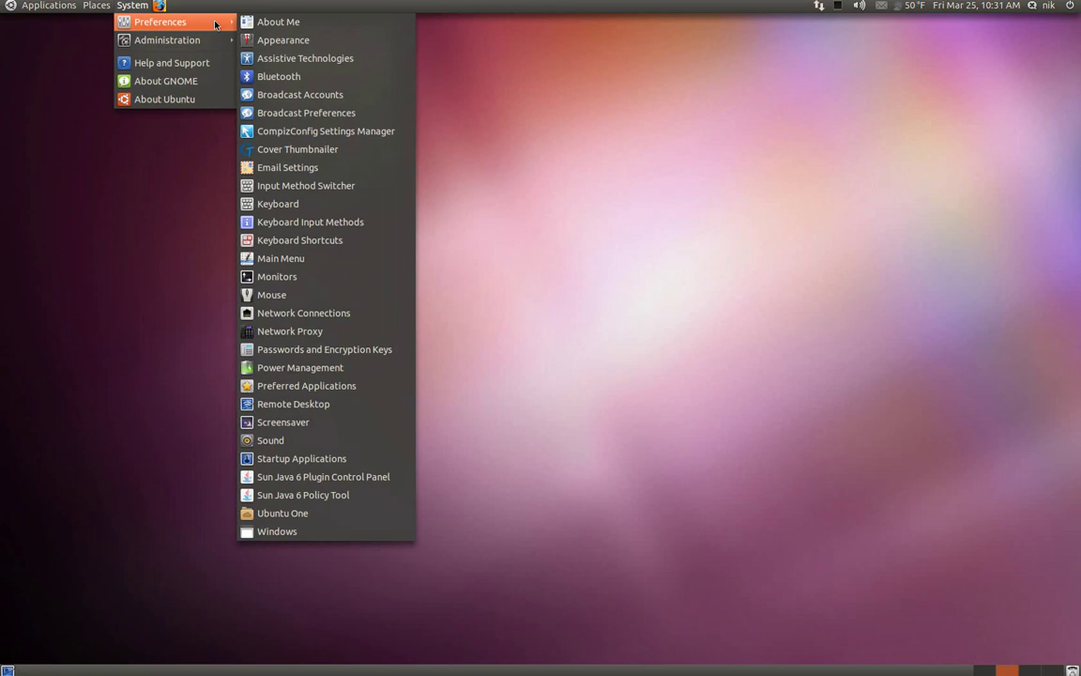
left_click(353, 458)
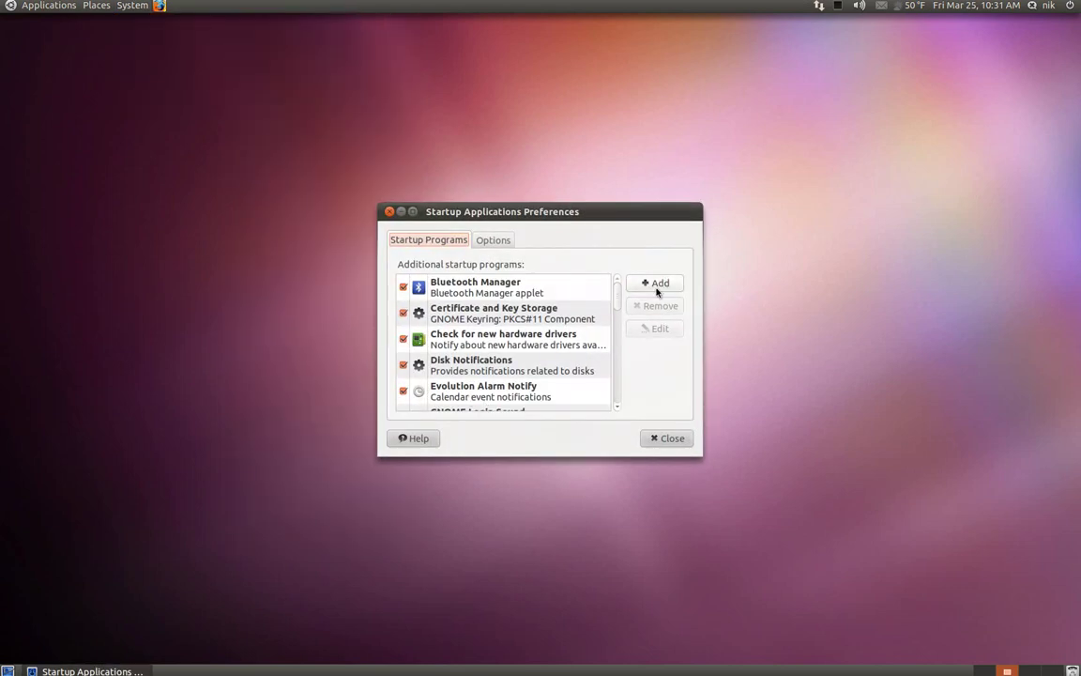
left_click(657, 290)
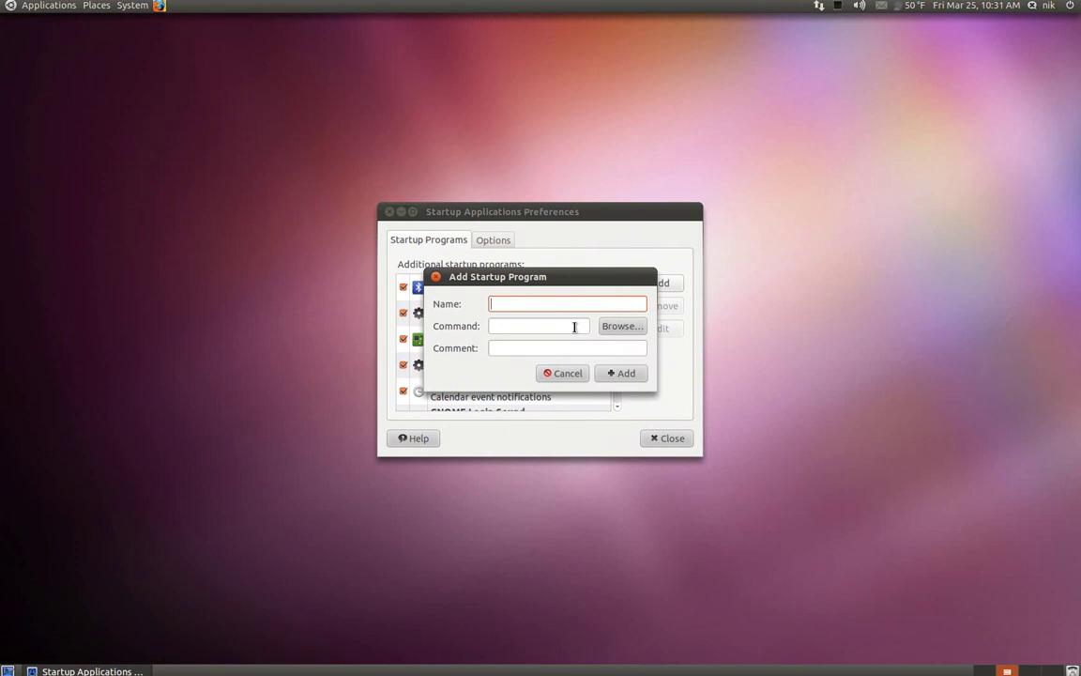
type("nvidi")
type("a start up")
Step: Set the entry's command to the nvidia start script in Documents/start up, add the startup program and close the preferences
left_click(574, 327)
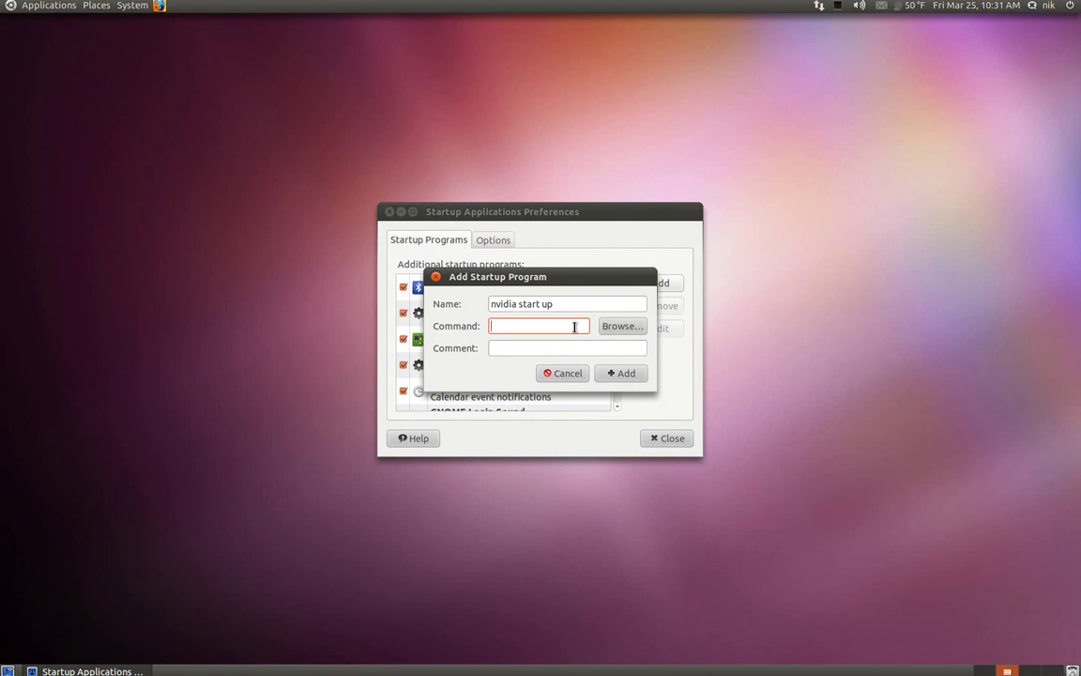
left_click(622, 328)
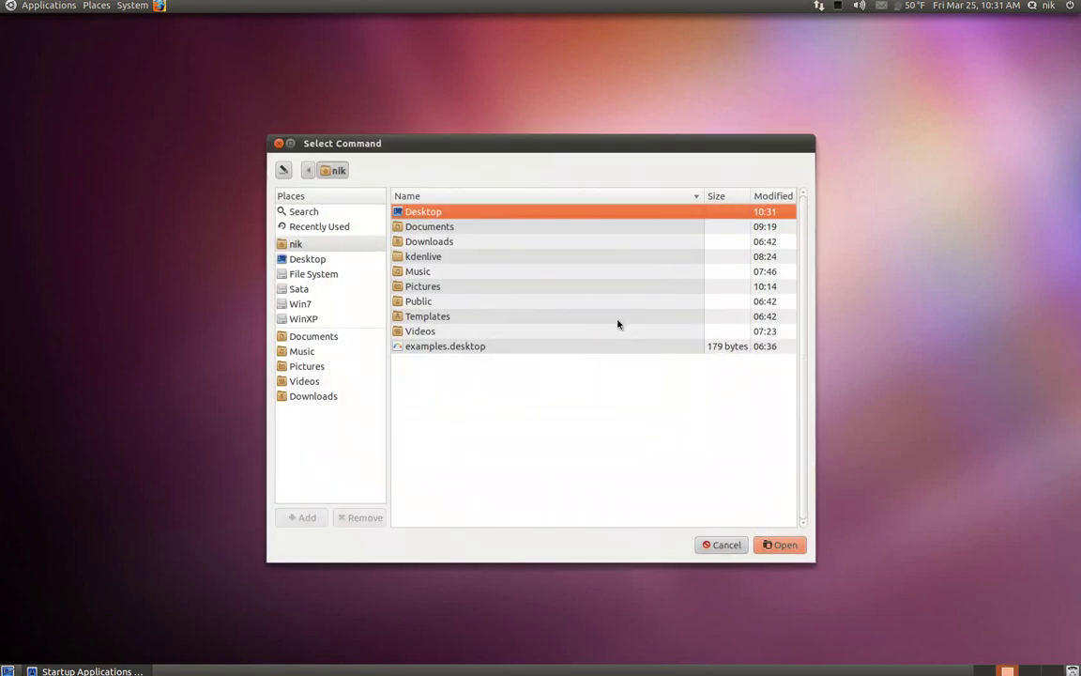
double_click(474, 229)
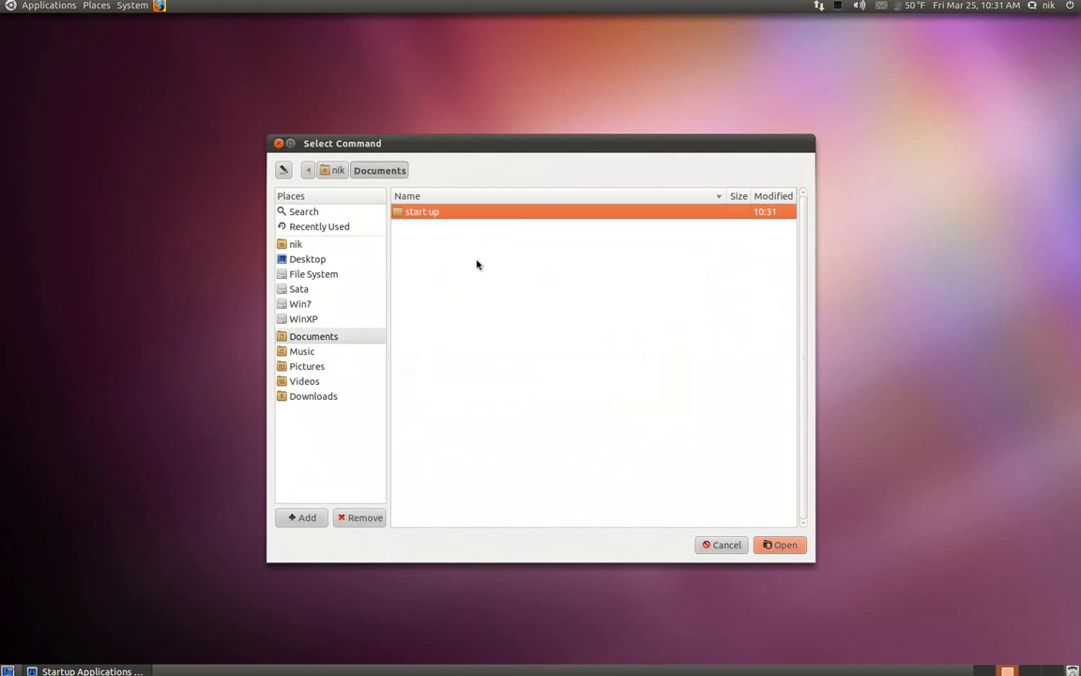
double_click(427, 215)
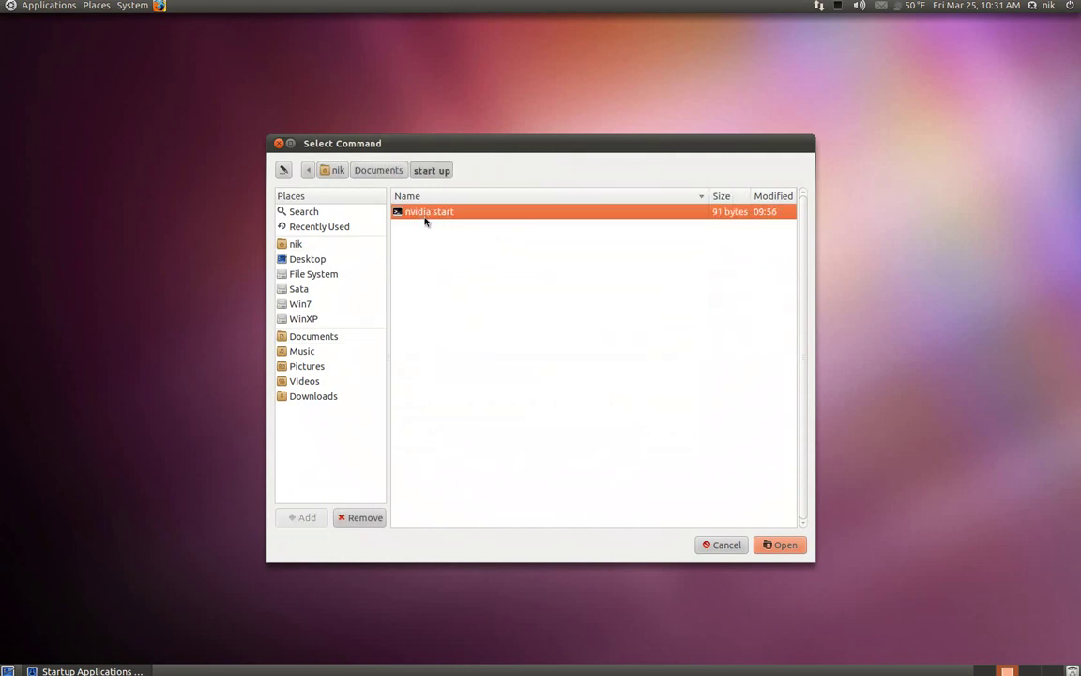
left_click(781, 546)
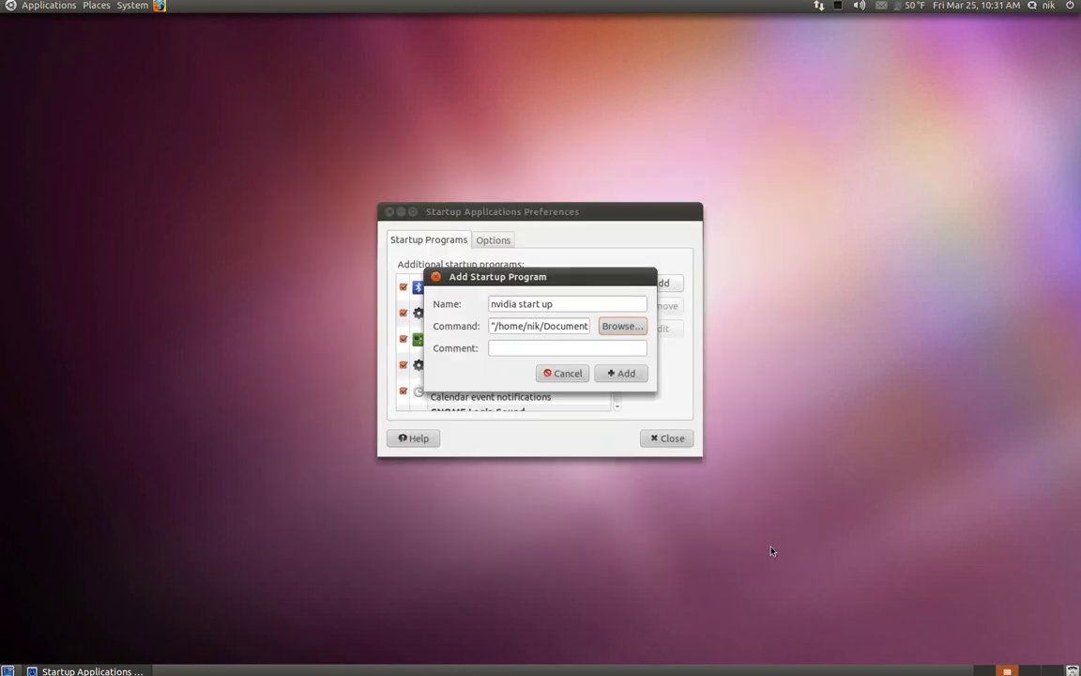
left_click(621, 374)
left_click(668, 439)
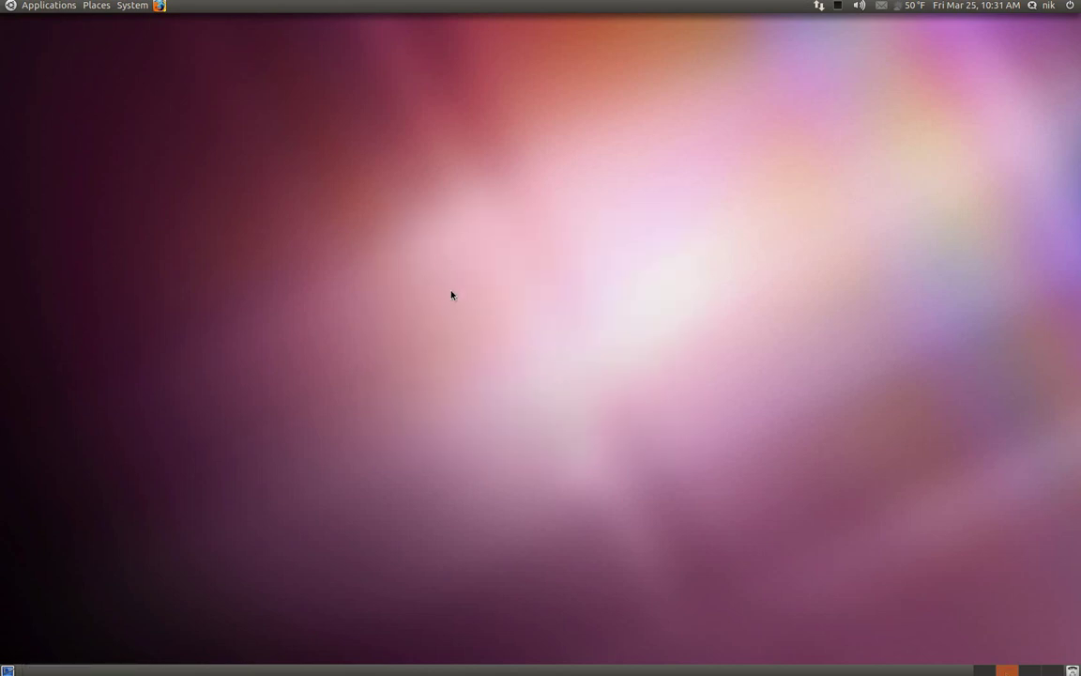
Step: Review the display settings under General Options in CompizConfig Settings Manager, including refresh rate and Sync To VBlank, and close it
left_click(127, 6)
mouse_move(155, 41)
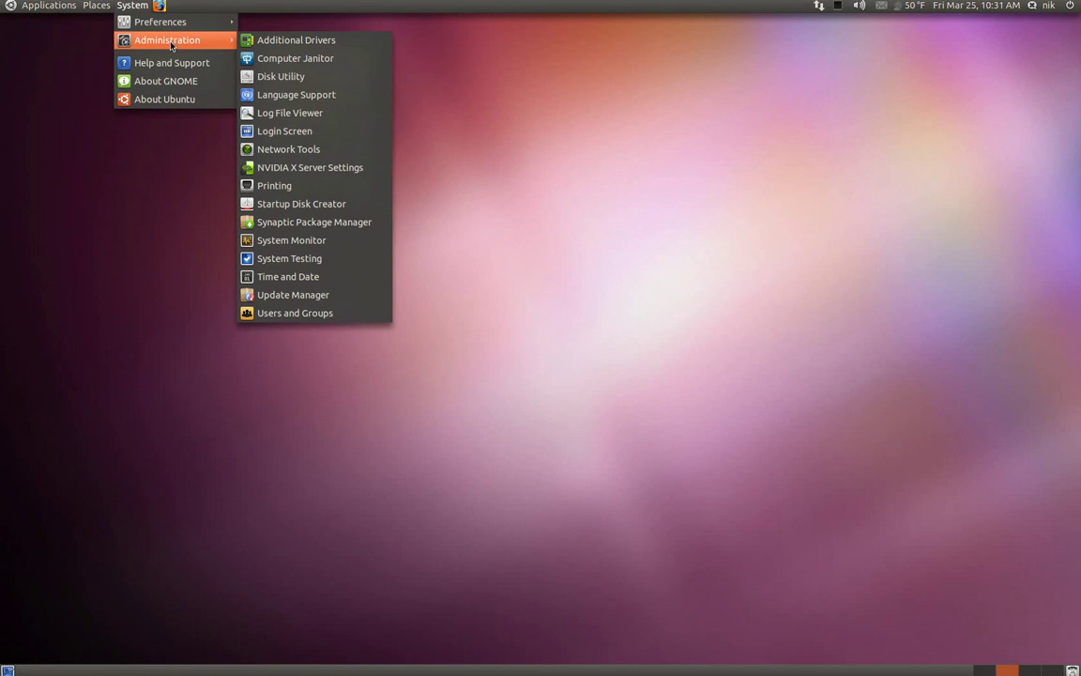
mouse_move(174, 21)
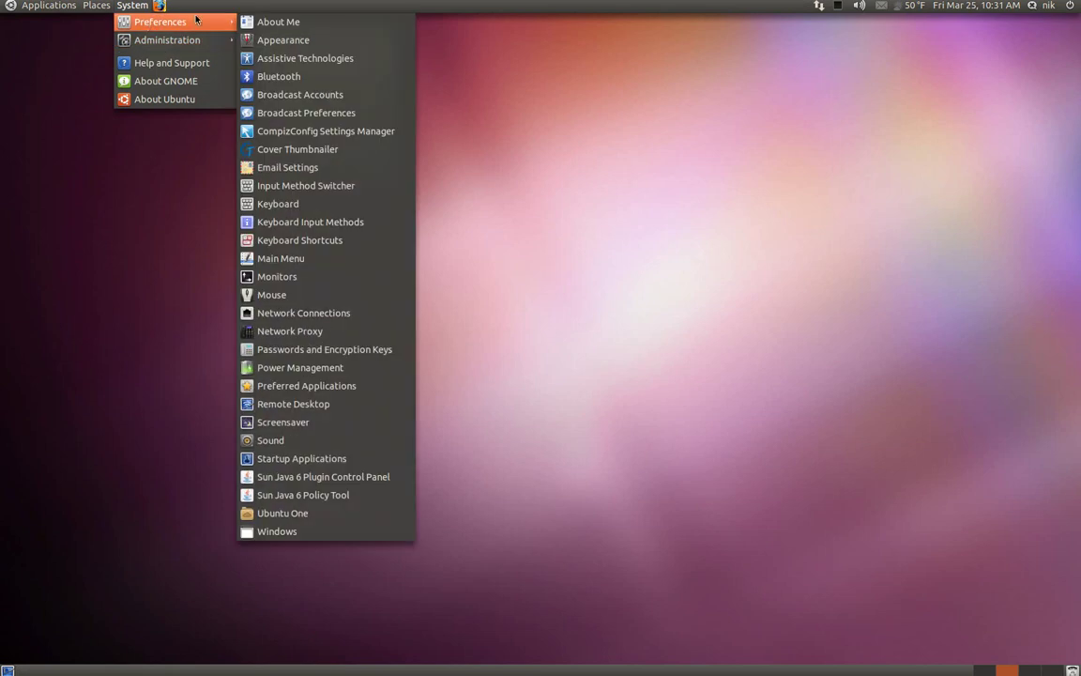
left_click(342, 132)
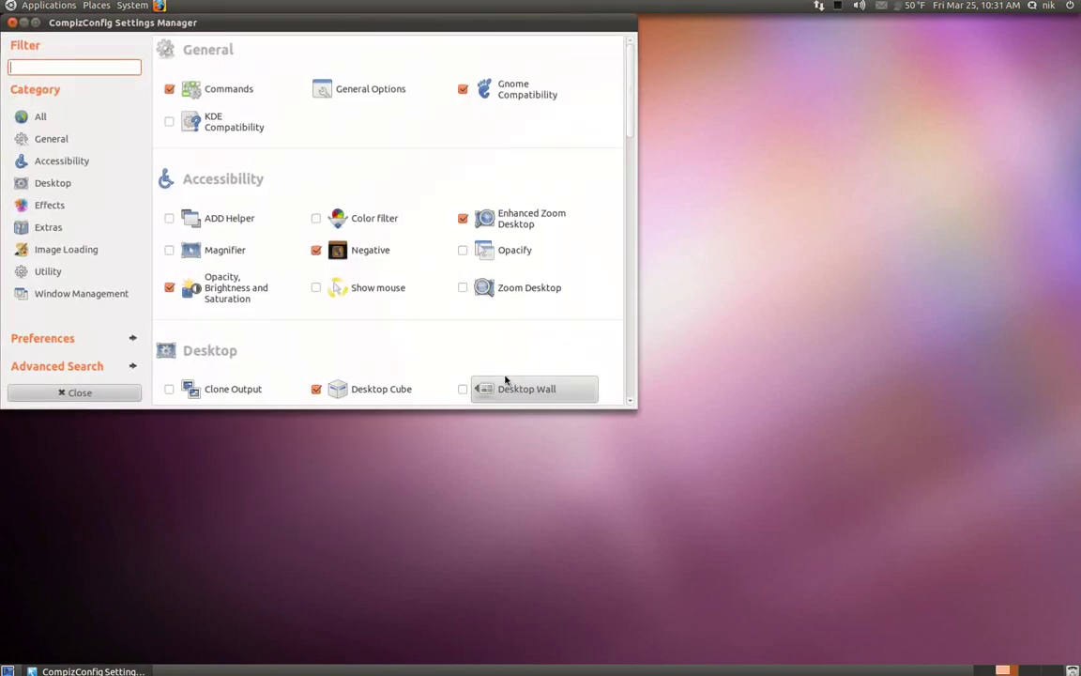
left_click_drag(286, 37, 428, 174)
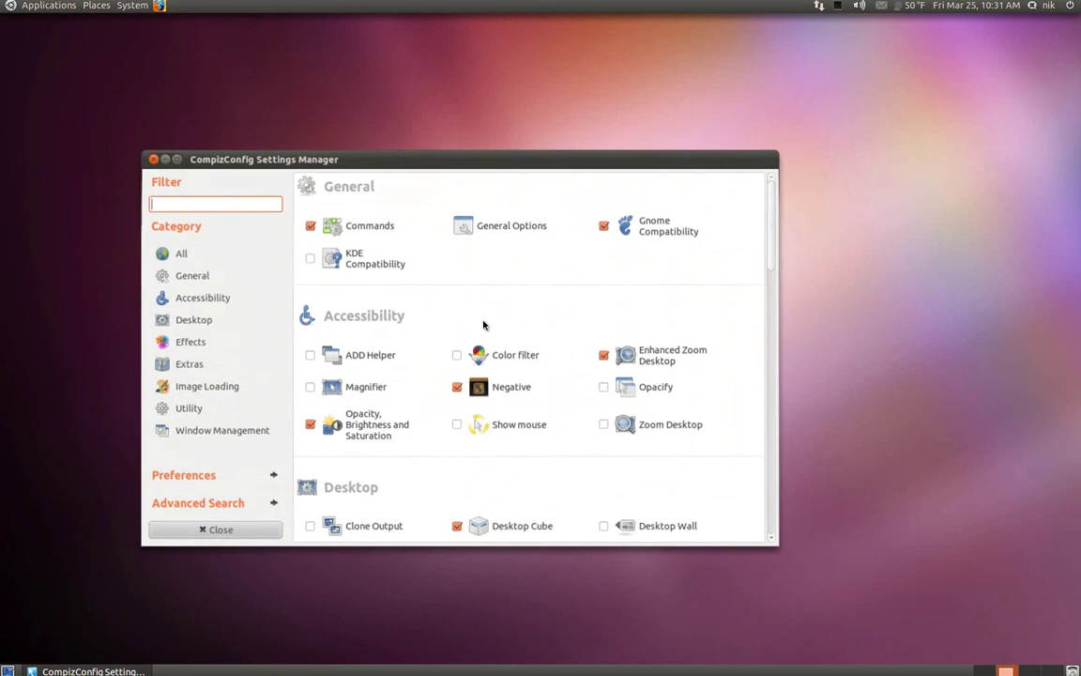
left_click(500, 231)
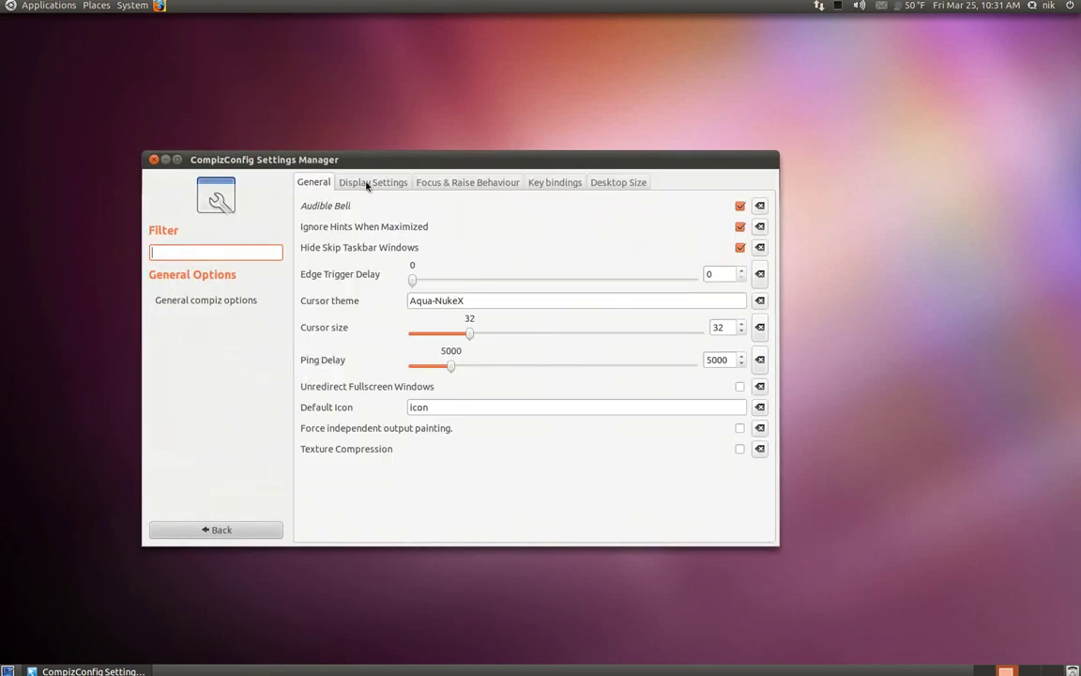
left_click(367, 183)
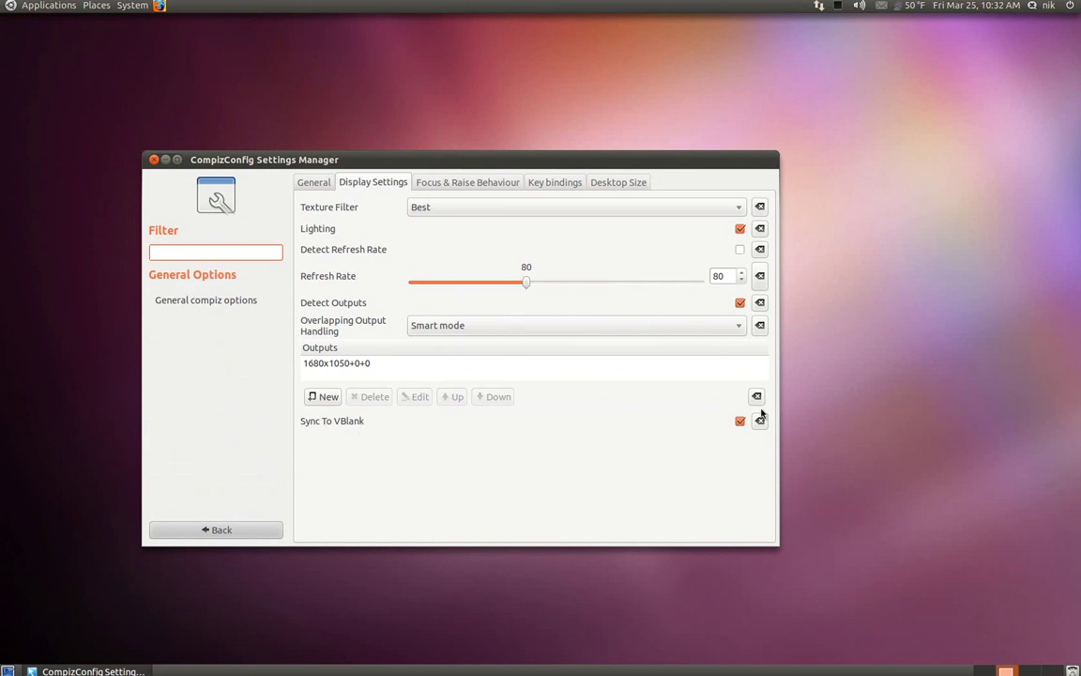
left_click(154, 160)
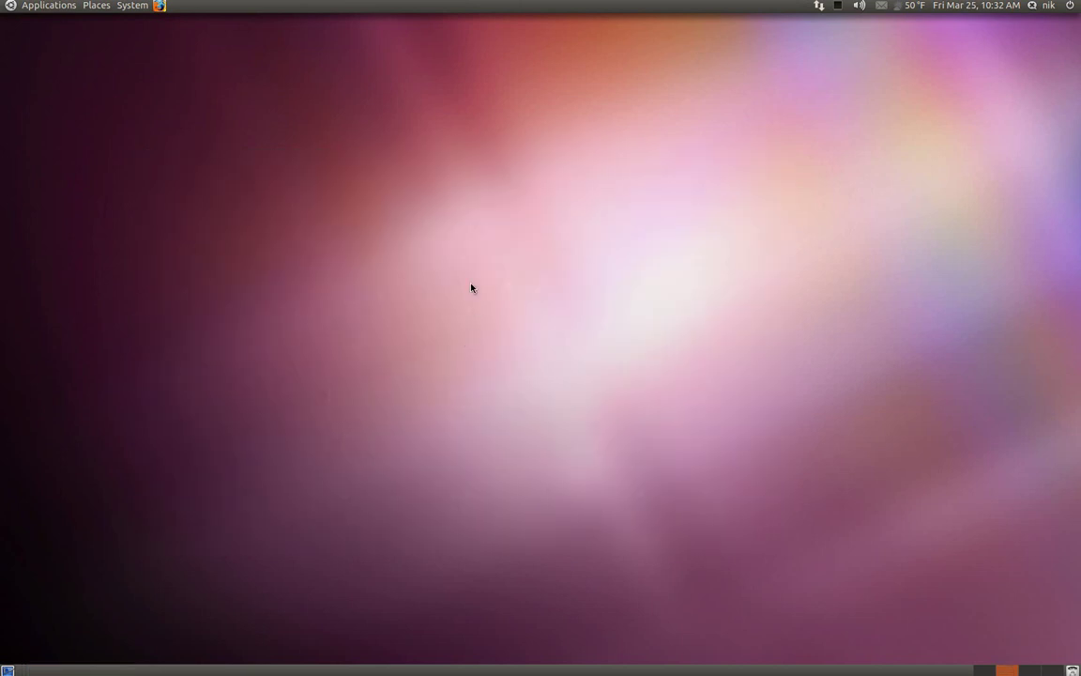